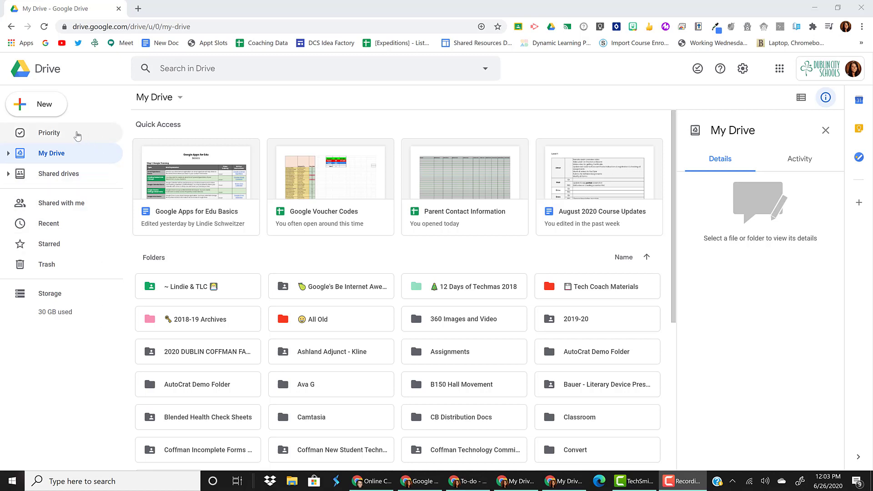
- Open the Priority page and look through its suggested files and workspaces
{"action": "left_click", "coordinate": [75, 135]}
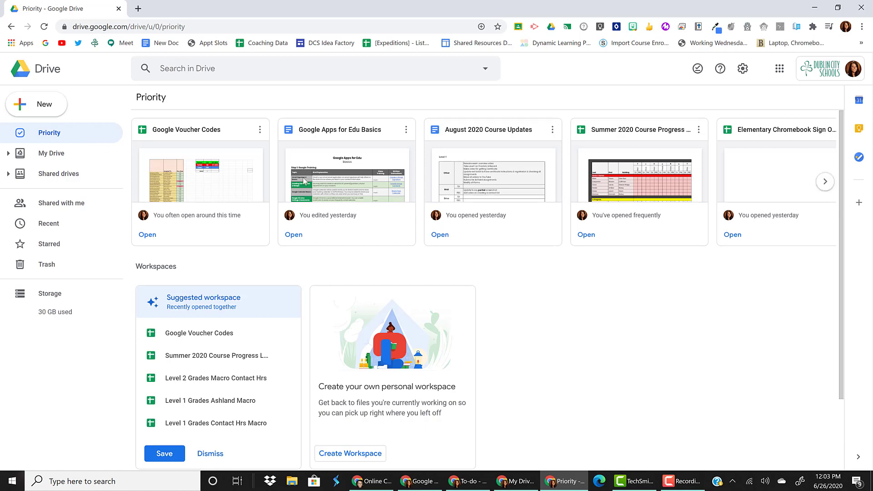
{"action": "left_click", "coordinate": [825, 182]}
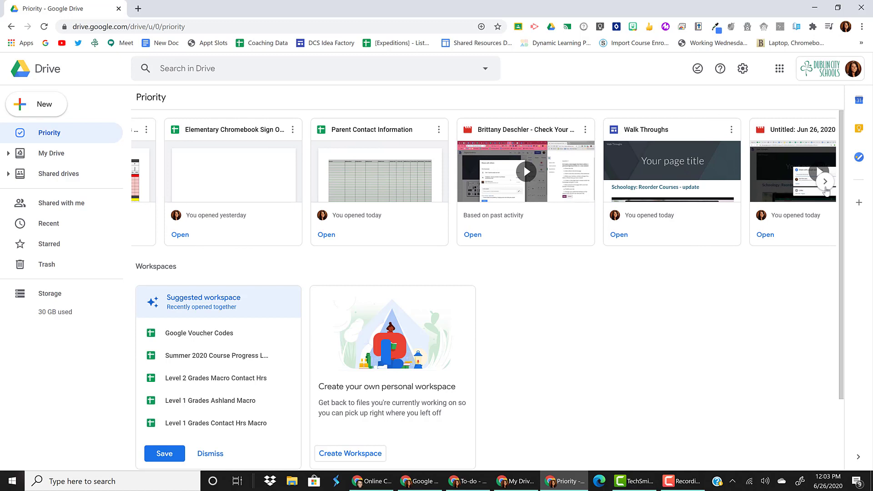
{"action": "scroll", "coordinate": [621, 321], "scroll_direction": "down", "scroll_amount": 2}
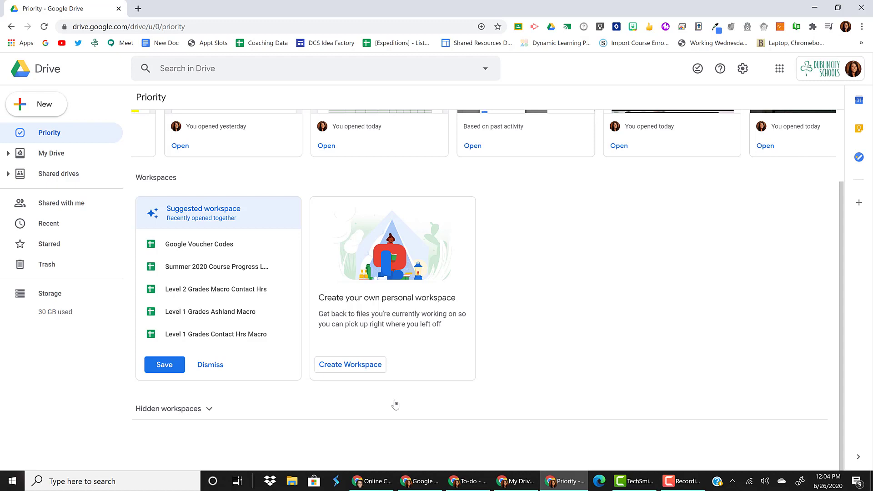
- In My Drive, examine the details and activity of the green shared folder and the activity of the Google's Be Internet Awesome folder
{"action": "left_click", "coordinate": [84, 161]}
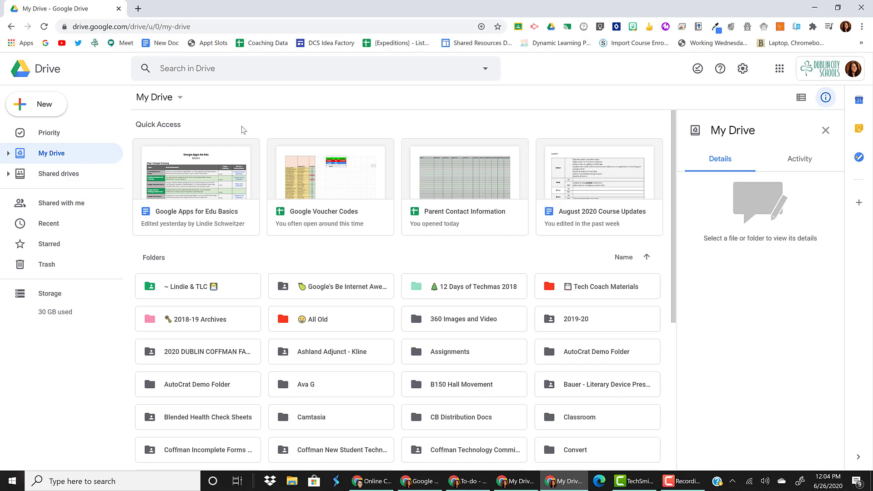
{"action": "scroll", "coordinate": [242, 130], "scroll_direction": "down", "scroll_amount": 4}
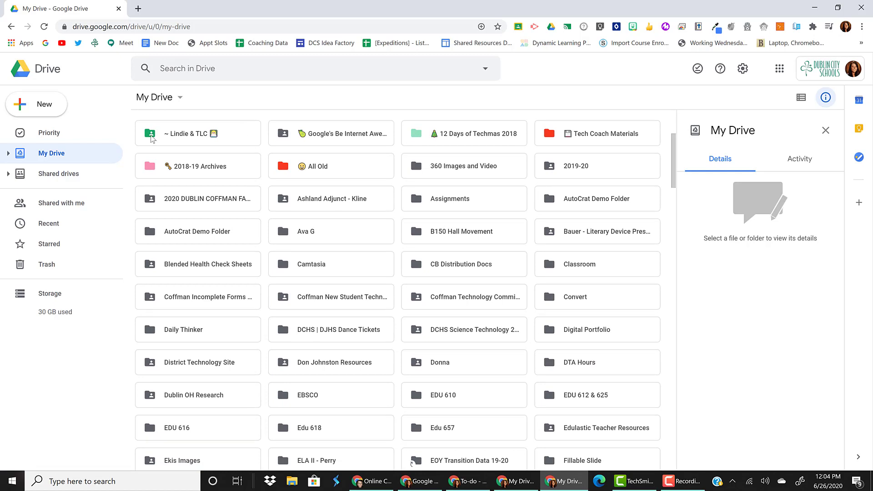
{"action": "left_click", "coordinate": [180, 139]}
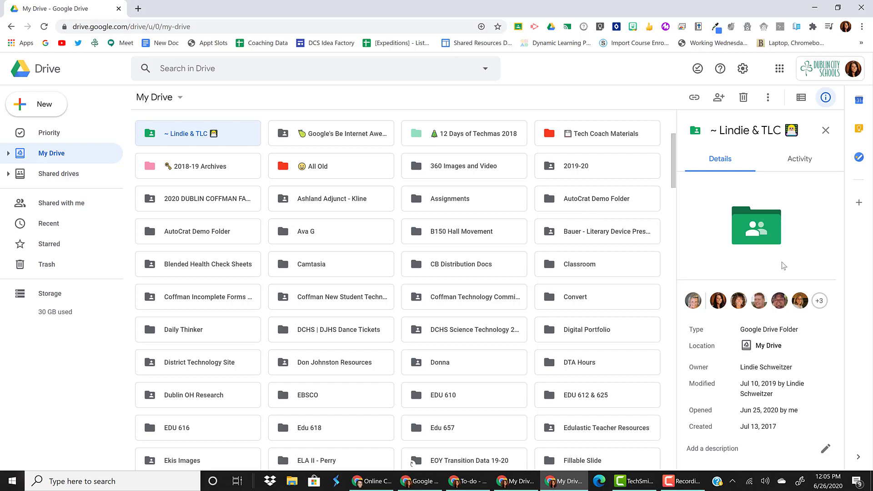
{"action": "left_click", "coordinate": [826, 100]}
{"action": "left_click", "coordinate": [826, 100]}
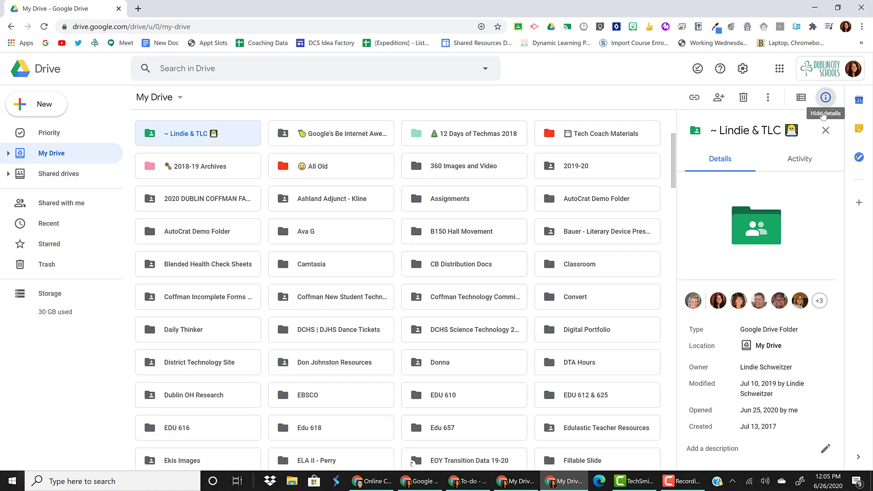
{"action": "left_click", "coordinate": [822, 304]}
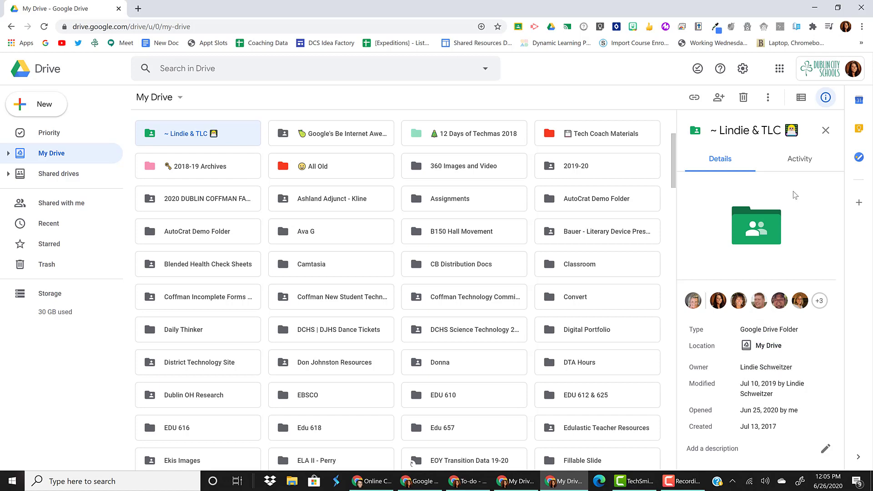
{"action": "left_click", "coordinate": [800, 159]}
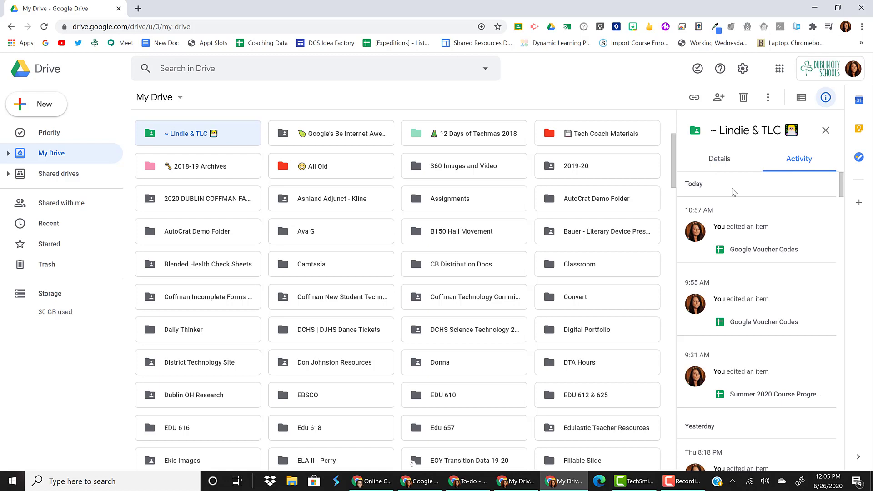
{"action": "left_click", "coordinate": [335, 135]}
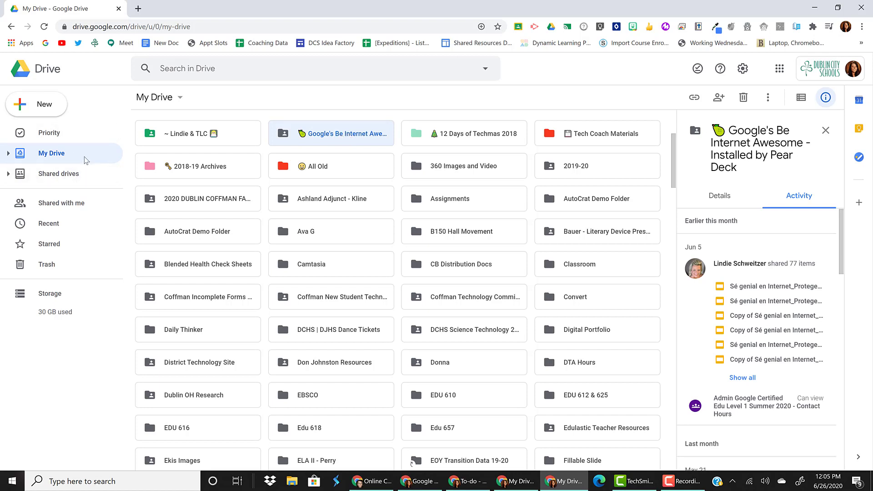
- View the shared drives, and show the Shared with me files in list layout
{"action": "left_click", "coordinate": [87, 181]}
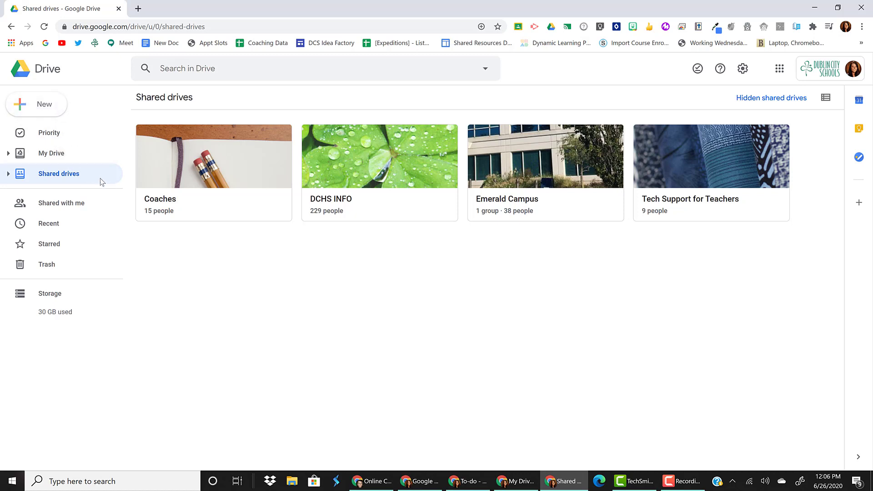
{"action": "left_click", "coordinate": [97, 208]}
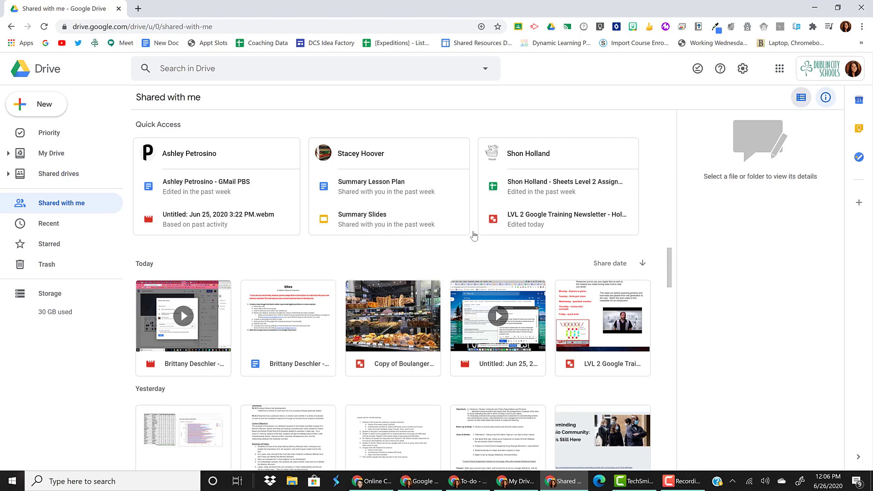
{"action": "left_click", "coordinate": [801, 97]}
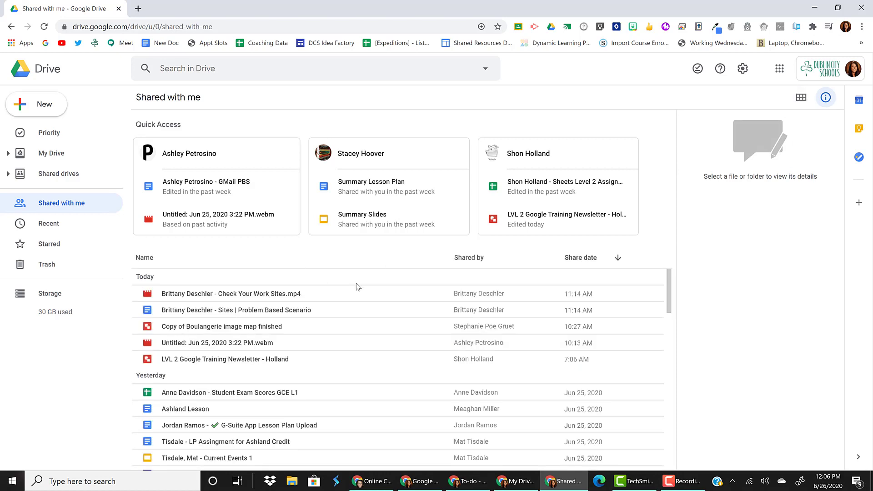
- Browse the Shared with me list down through the older share dates and return to the most recent items
{"action": "scroll", "coordinate": [357, 287], "scroll_direction": "down", "scroll_amount": 12}
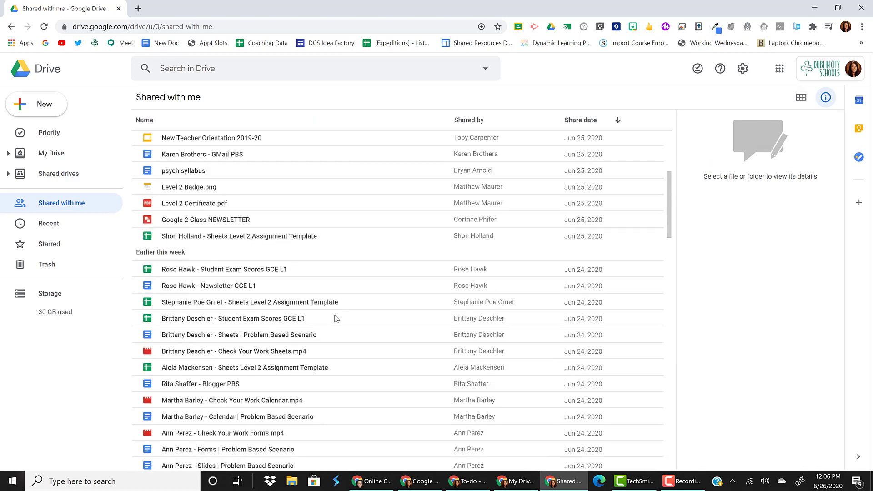
{"action": "scroll", "coordinate": [337, 319], "scroll_direction": "down", "scroll_amount": 10}
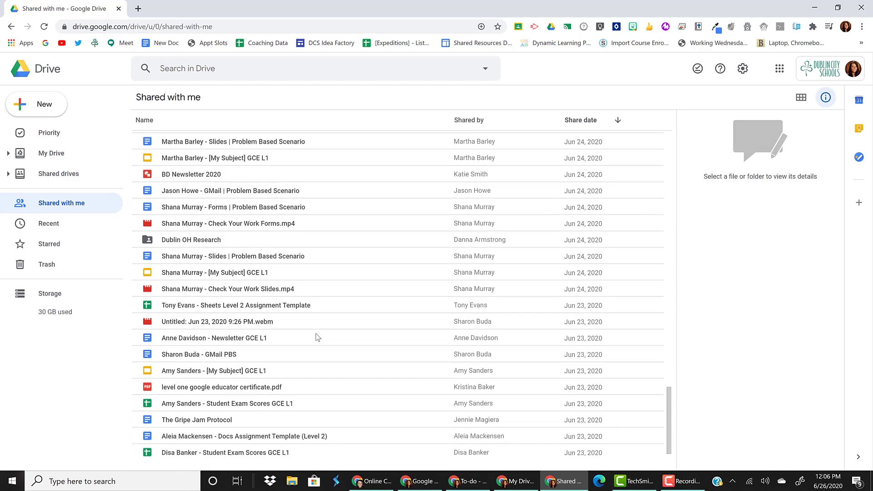
{"action": "scroll", "coordinate": [316, 337], "scroll_direction": "down", "scroll_amount": 2}
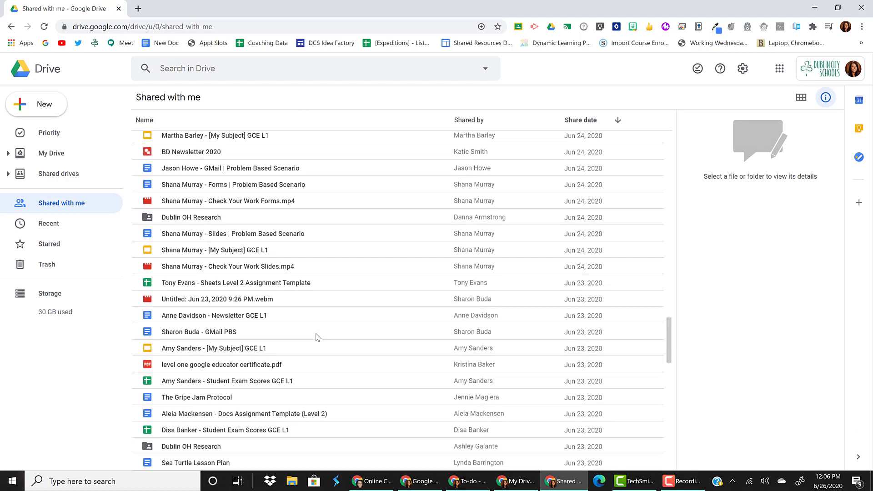
{"action": "scroll", "coordinate": [317, 337], "scroll_direction": "down", "scroll_amount": 12}
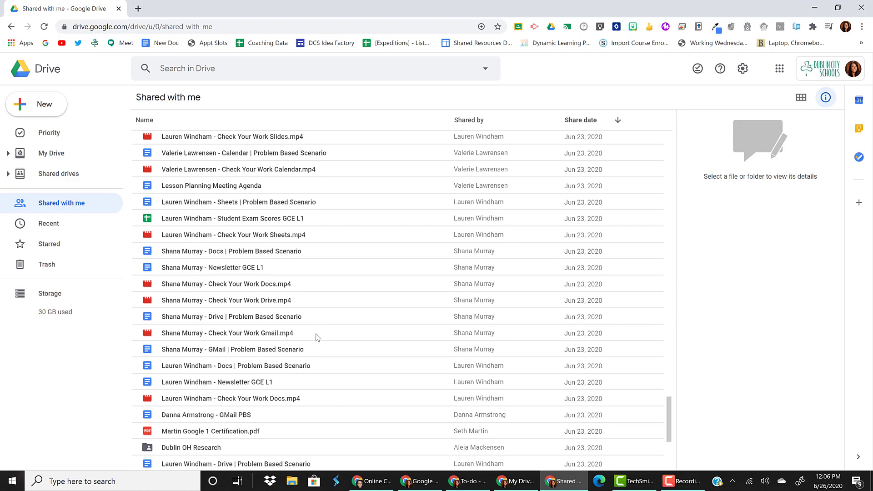
{"action": "scroll", "coordinate": [317, 337], "scroll_direction": "down", "scroll_amount": 3}
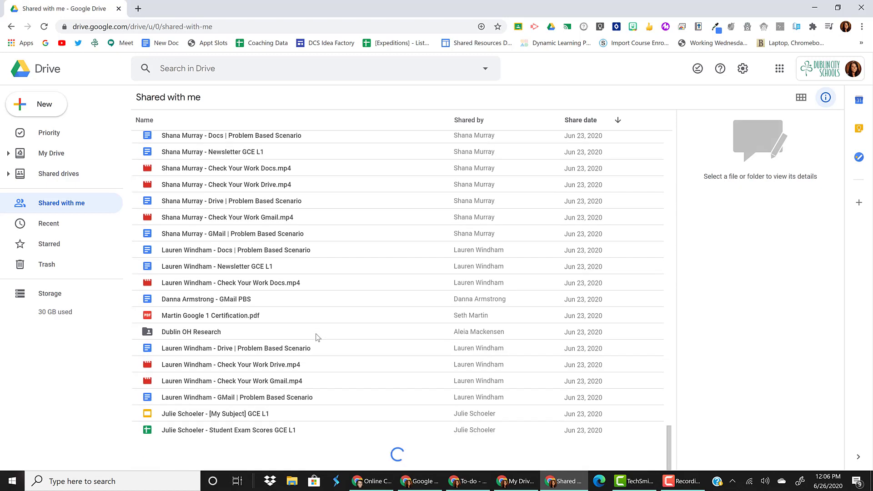
{"action": "scroll", "coordinate": [317, 337], "scroll_direction": "down", "scroll_amount": 5}
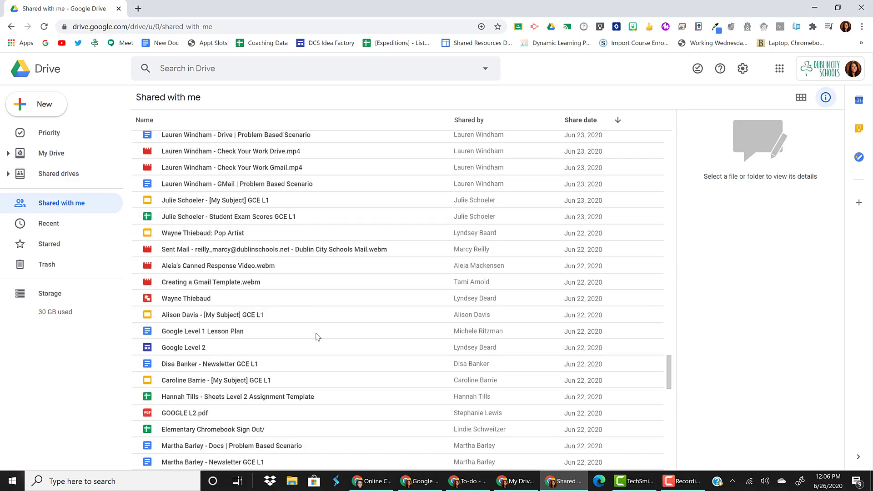
{"action": "scroll", "coordinate": [317, 337], "scroll_direction": "down", "scroll_amount": 10}
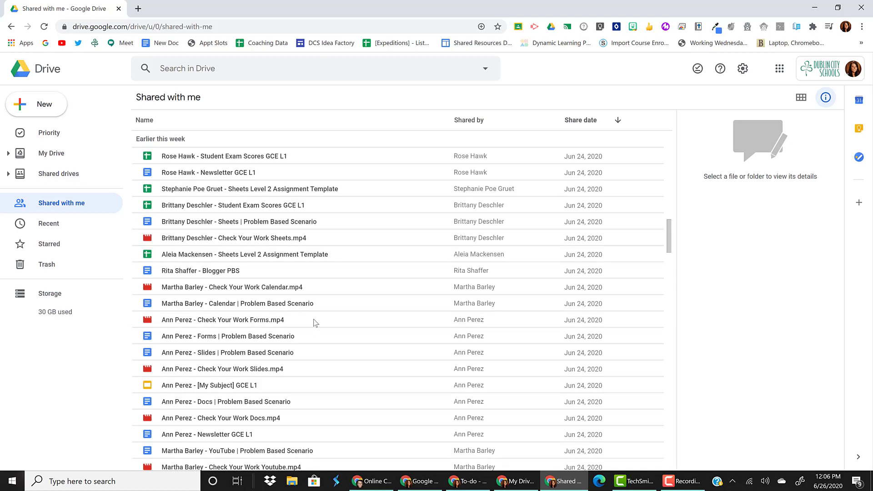
{"action": "scroll", "coordinate": [316, 323], "scroll_direction": "up", "scroll_amount": 15}
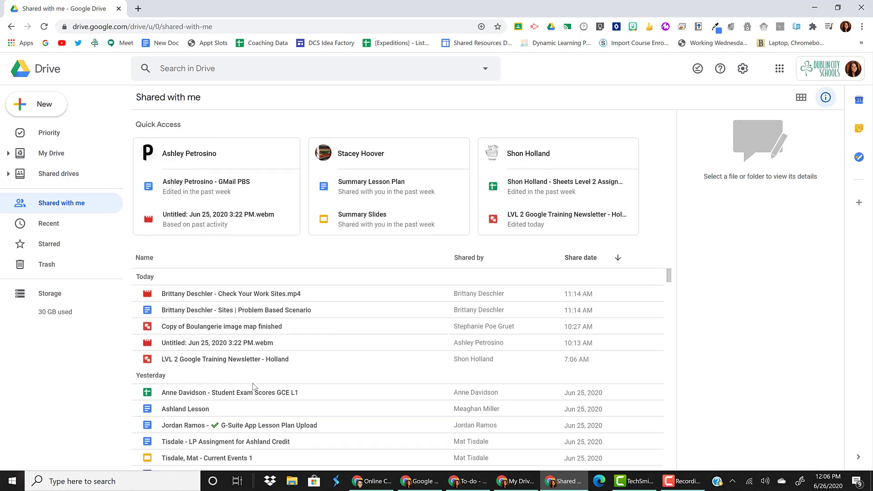
- Select the Ashland Lesson document among yesterday's shared files and examine the option for adding a shortcut to Drive
{"action": "scroll", "coordinate": [250, 378], "scroll_direction": "down", "scroll_amount": 5}
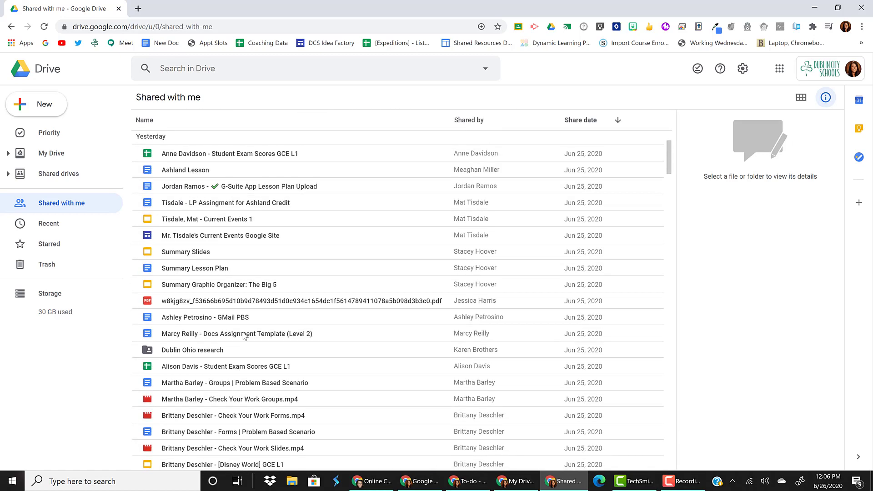
{"action": "left_click", "coordinate": [191, 172]}
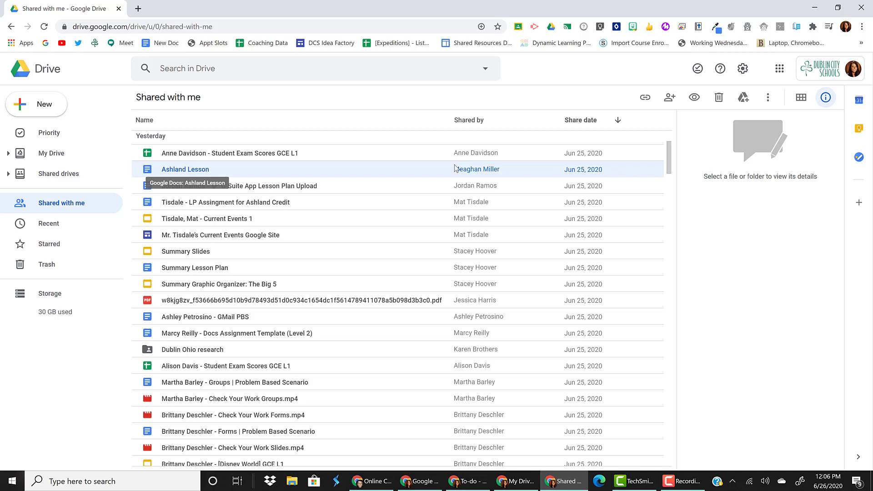
{"action": "mouse_move", "coordinate": [745, 103]}
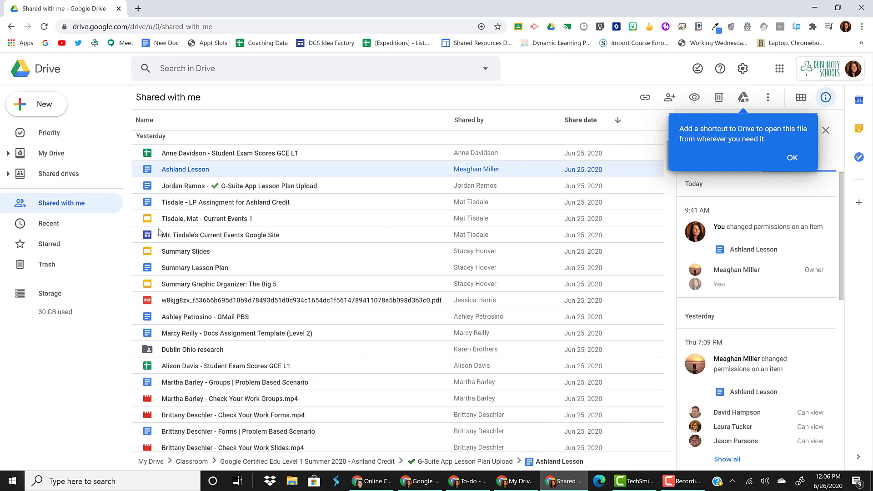
- View the Recent, Starred, Trash and Storage listings one after another
{"action": "left_click", "coordinate": [67, 230]}
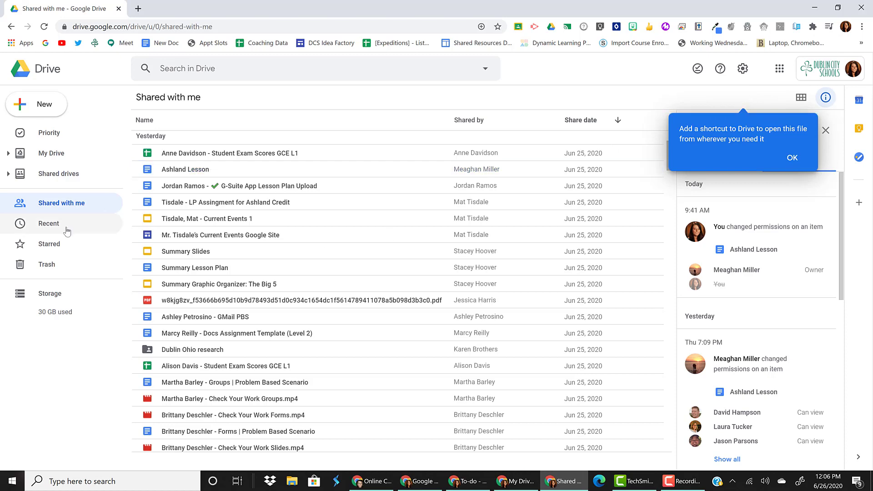
{"action": "left_click", "coordinate": [67, 230]}
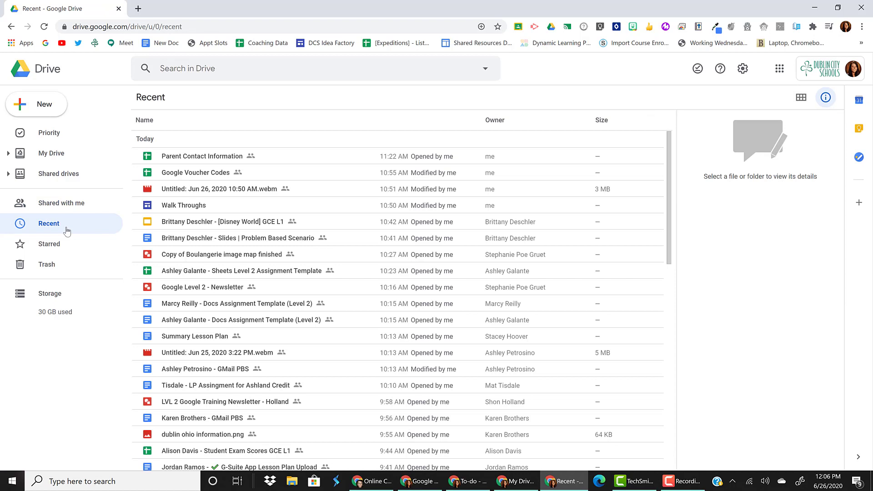
{"action": "left_click", "coordinate": [74, 250]}
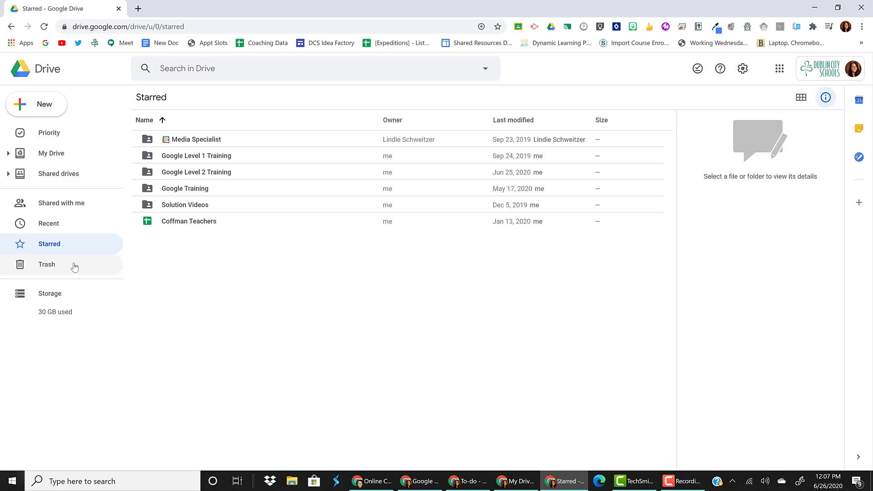
{"action": "left_click", "coordinate": [74, 273]}
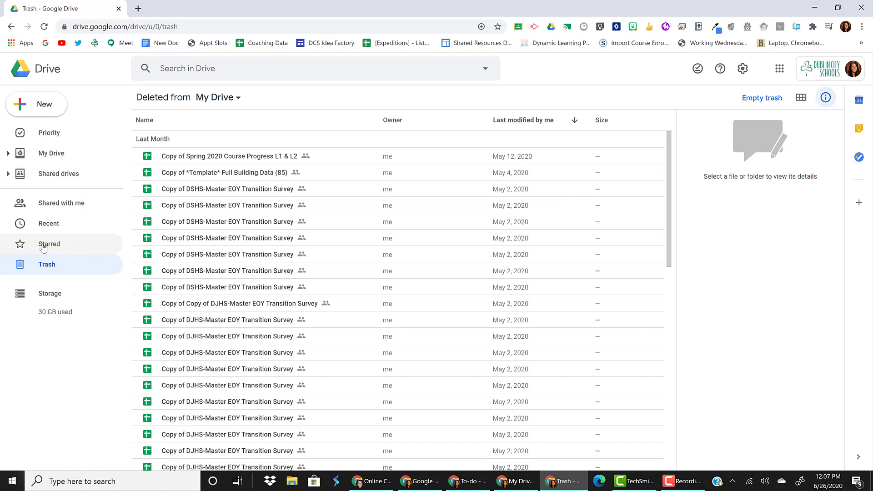
{"action": "left_click", "coordinate": [53, 293]}
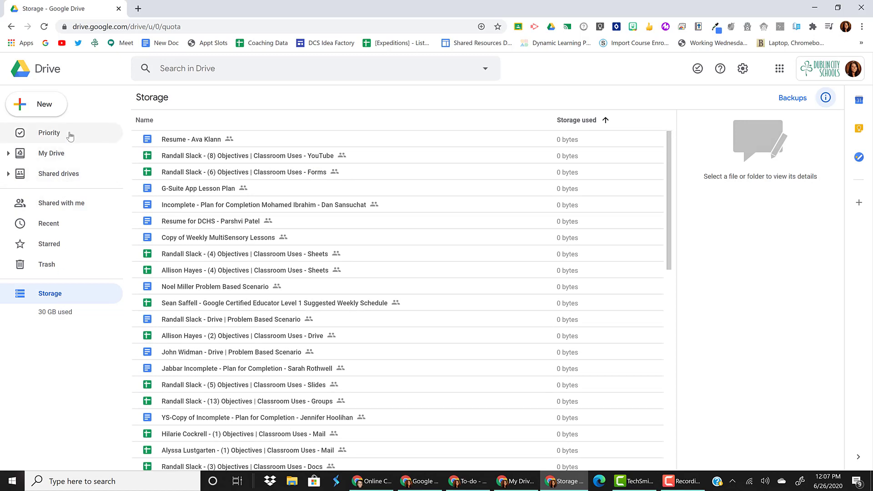
- Return to My Drive and set the advanced search filters to type Photos & images and owner Owned by me
{"action": "left_click", "coordinate": [68, 152]}
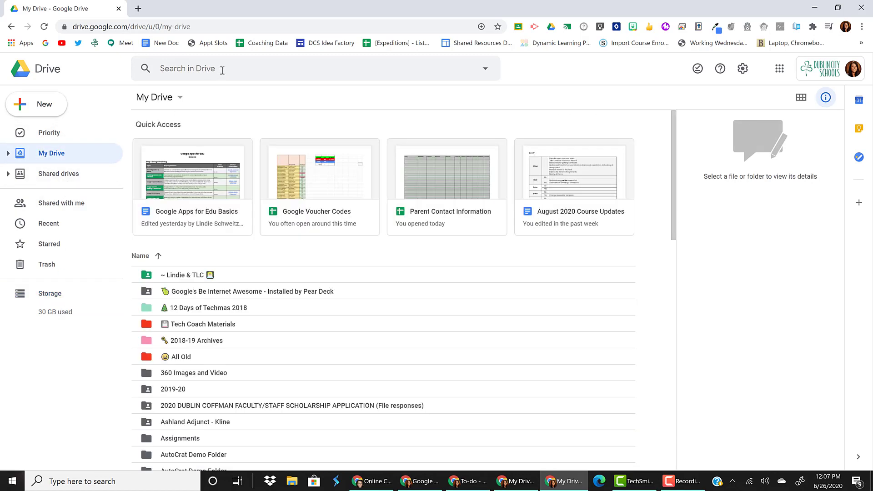
{"action": "left_click", "coordinate": [221, 71]}
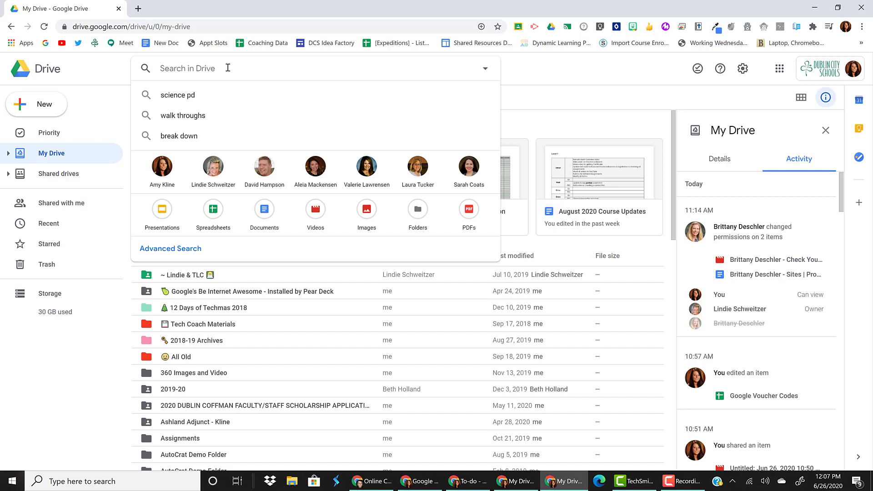
{"action": "left_click", "coordinate": [485, 69]}
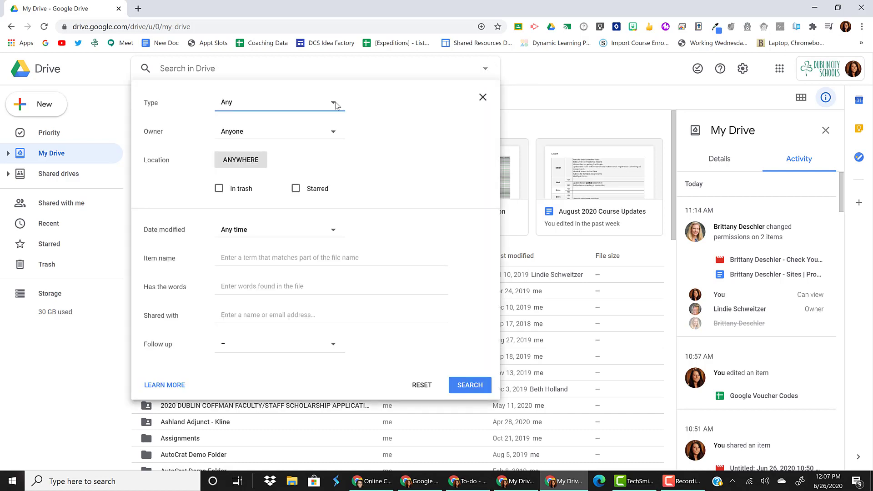
{"action": "left_click", "coordinate": [334, 103]}
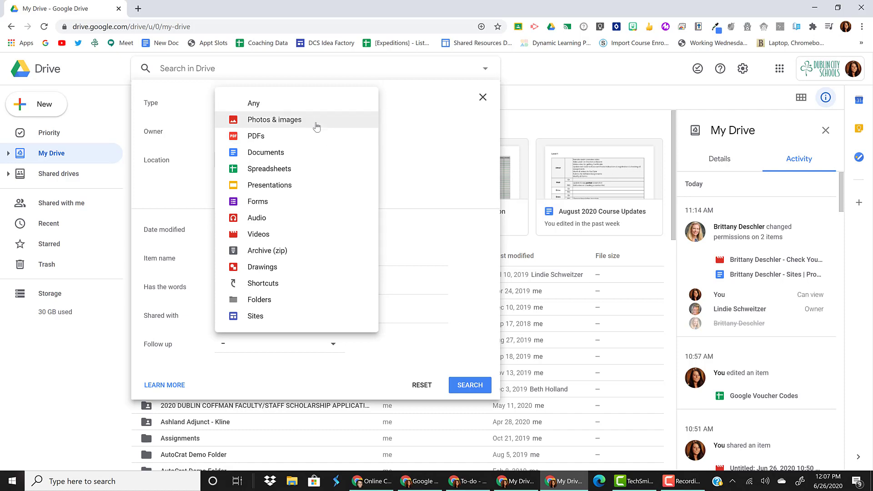
{"action": "left_click", "coordinate": [315, 120]}
{"action": "left_click", "coordinate": [332, 134]}
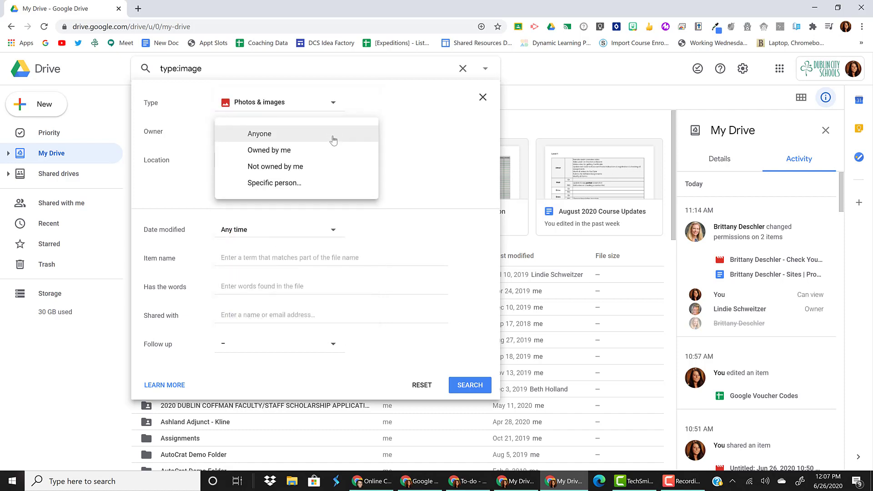
{"action": "left_click", "coordinate": [320, 157]}
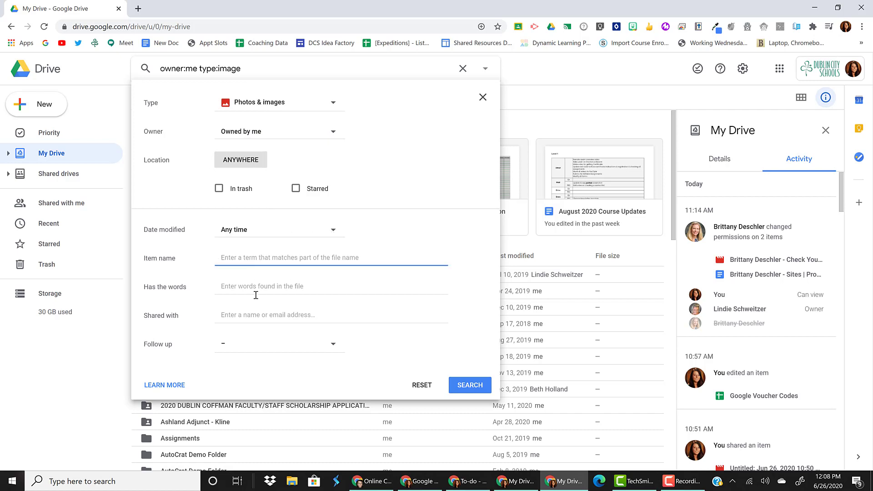
- Run the search for images owned by the account, and return to the My Drive listing
{"action": "left_click", "coordinate": [468, 387]}
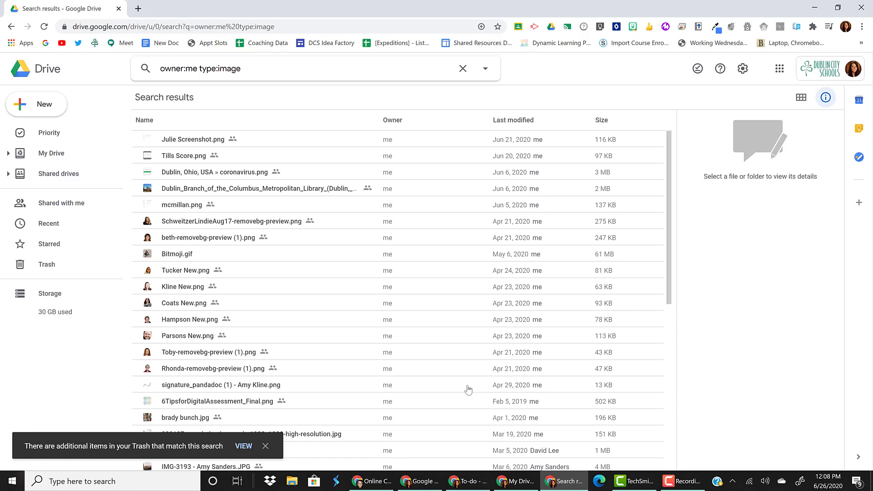
{"action": "left_click", "coordinate": [58, 158]}
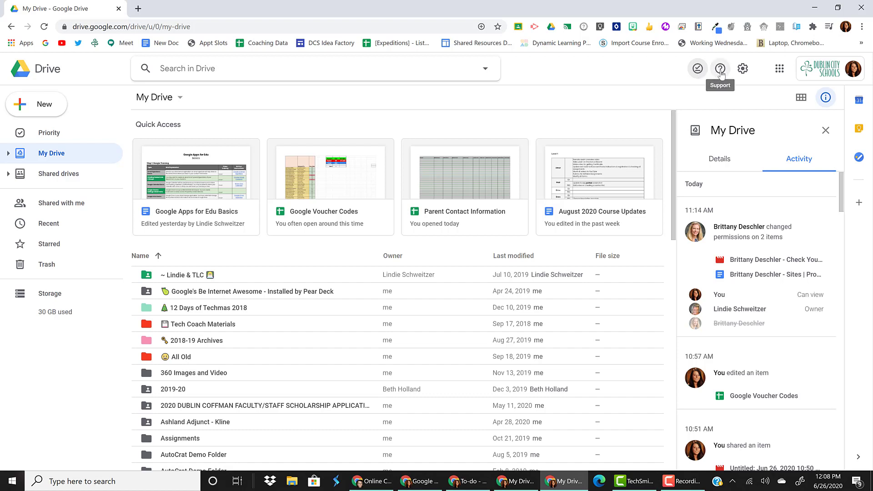
- Review Drive's General, Notifications and Manage Apps settings, then close the settings without changing anything
{"action": "left_click", "coordinate": [743, 73]}
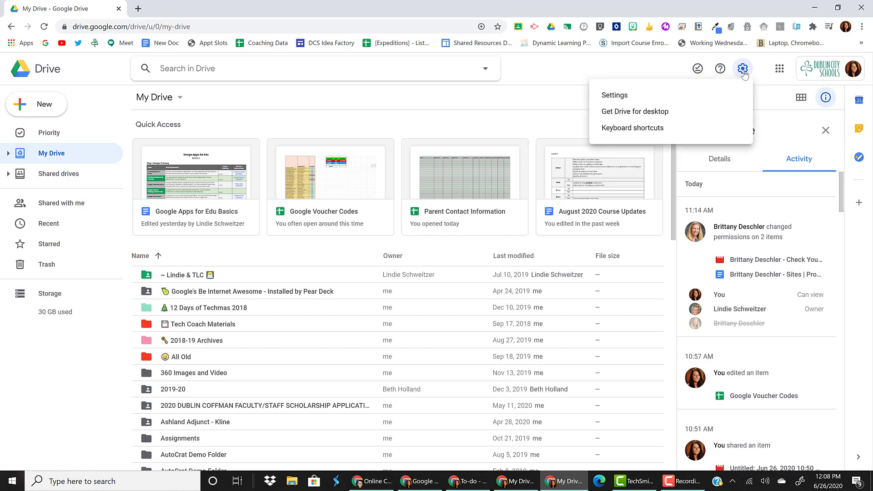
{"action": "left_click", "coordinate": [679, 94]}
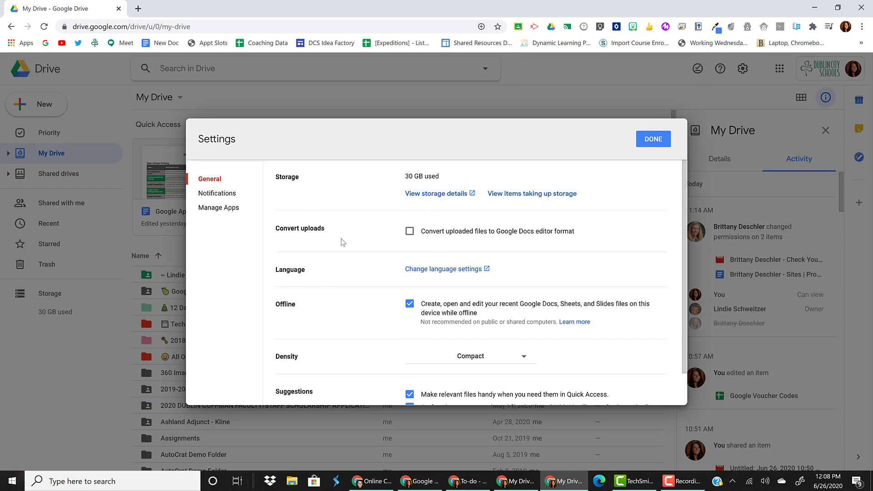
{"action": "scroll", "coordinate": [341, 237], "scroll_direction": "down", "scroll_amount": 1}
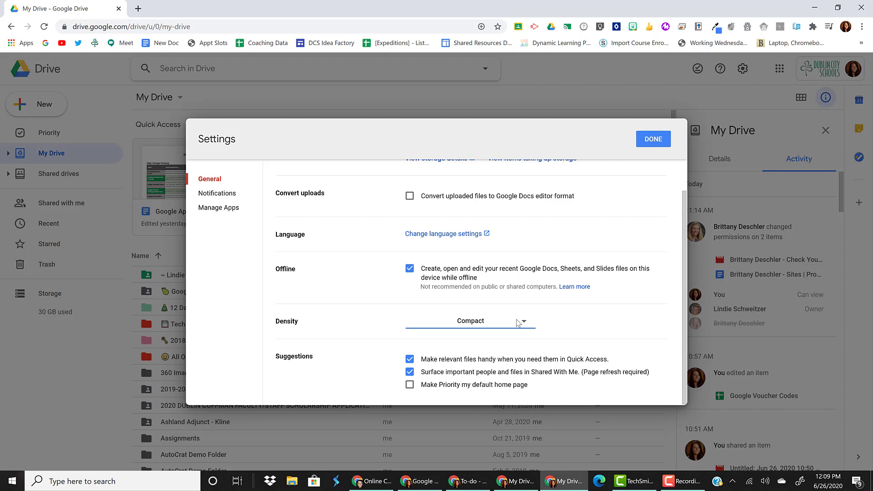
{"action": "left_click", "coordinate": [223, 198]}
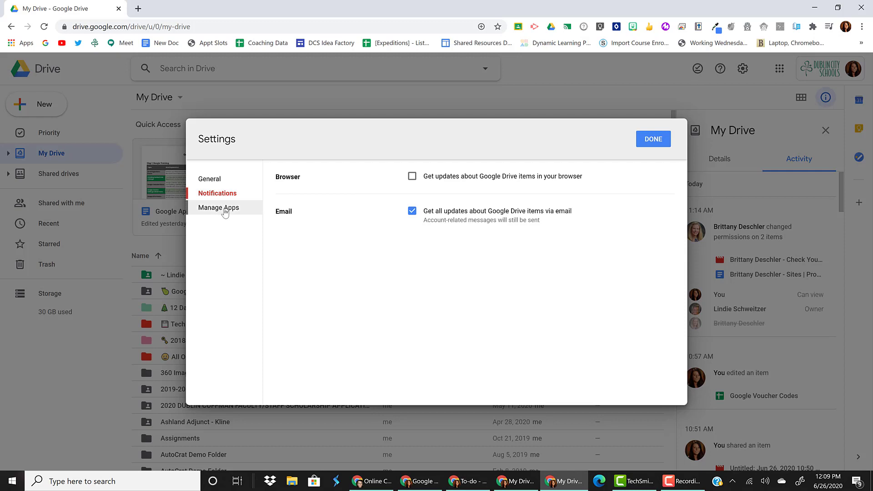
{"action": "left_click", "coordinate": [224, 210]}
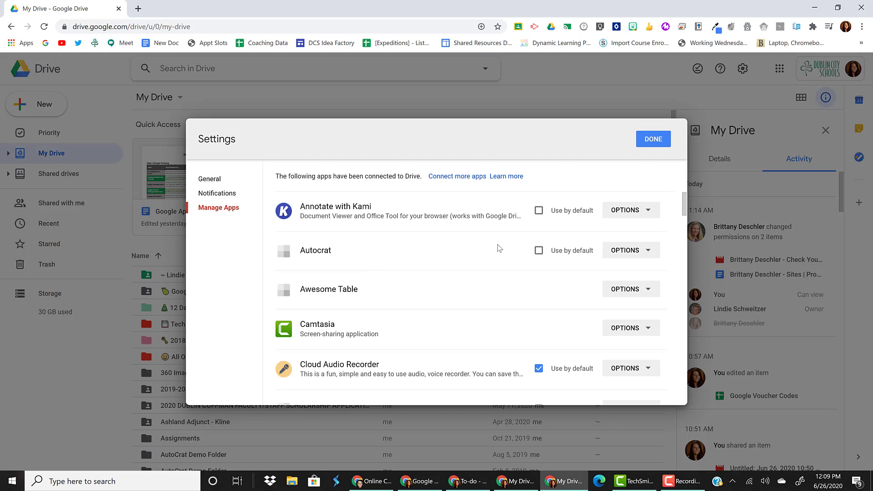
{"action": "left_click", "coordinate": [653, 139]}
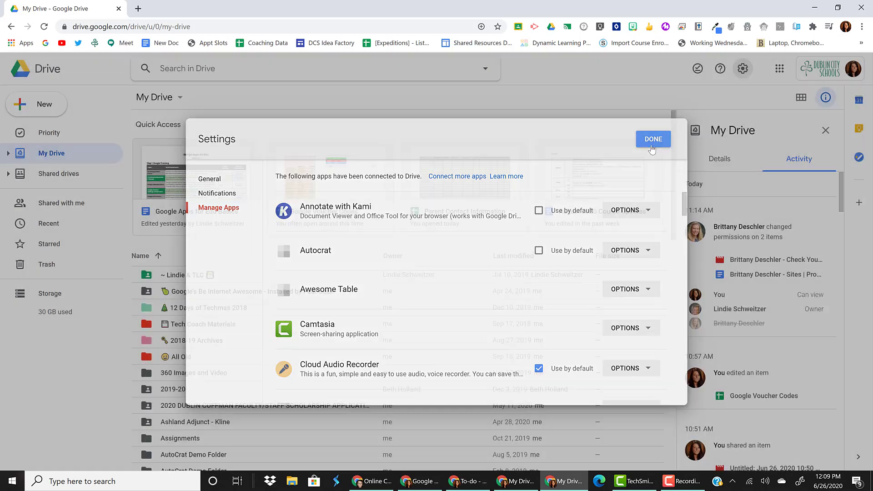